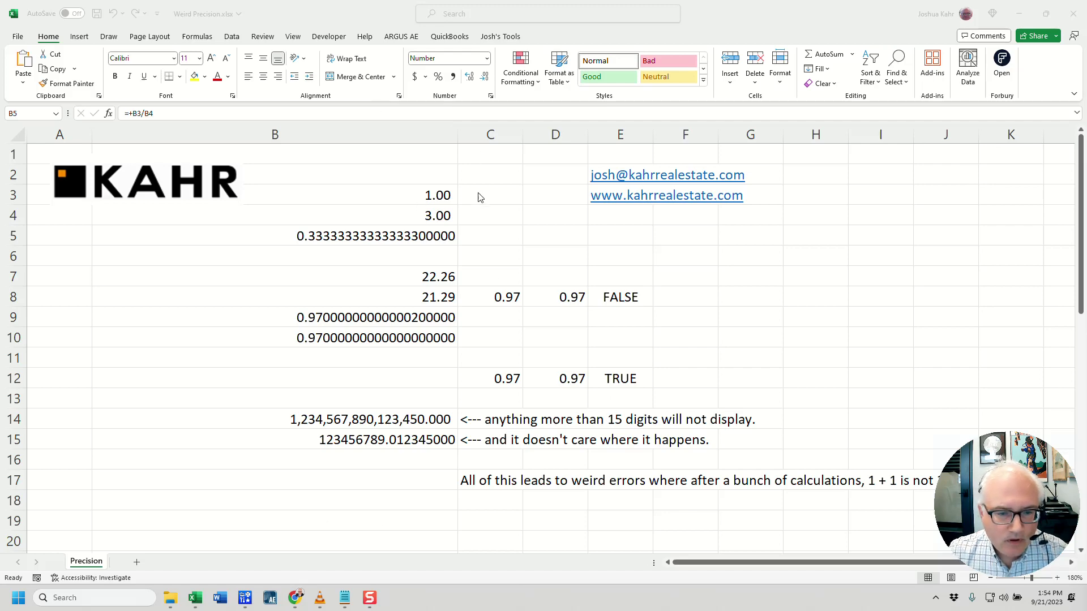
- Inspect the B5 one-third division formula without changing it
key("F2")
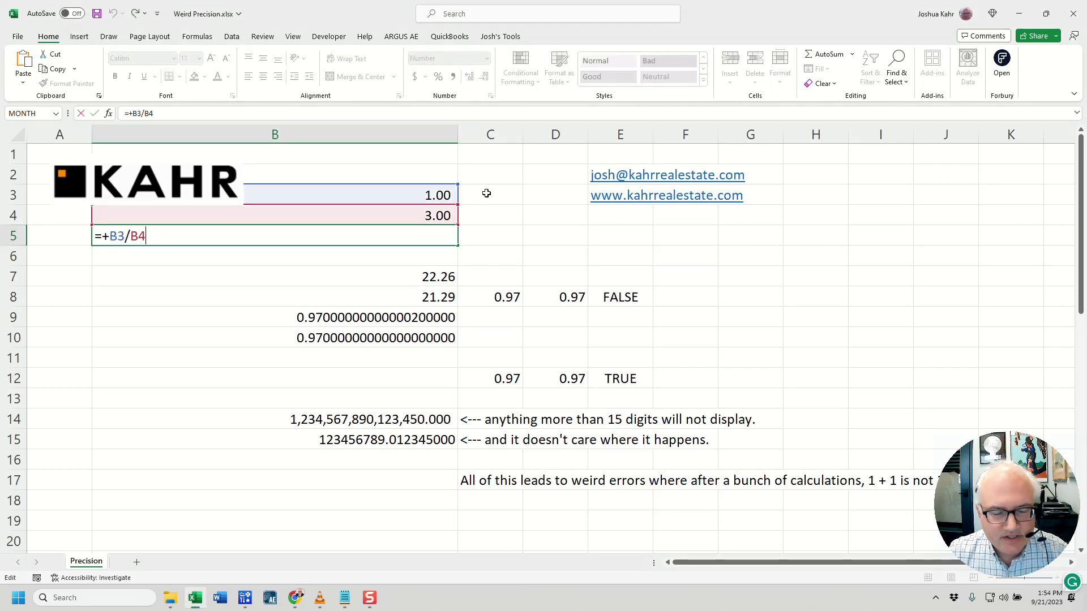
left_click(485, 193)
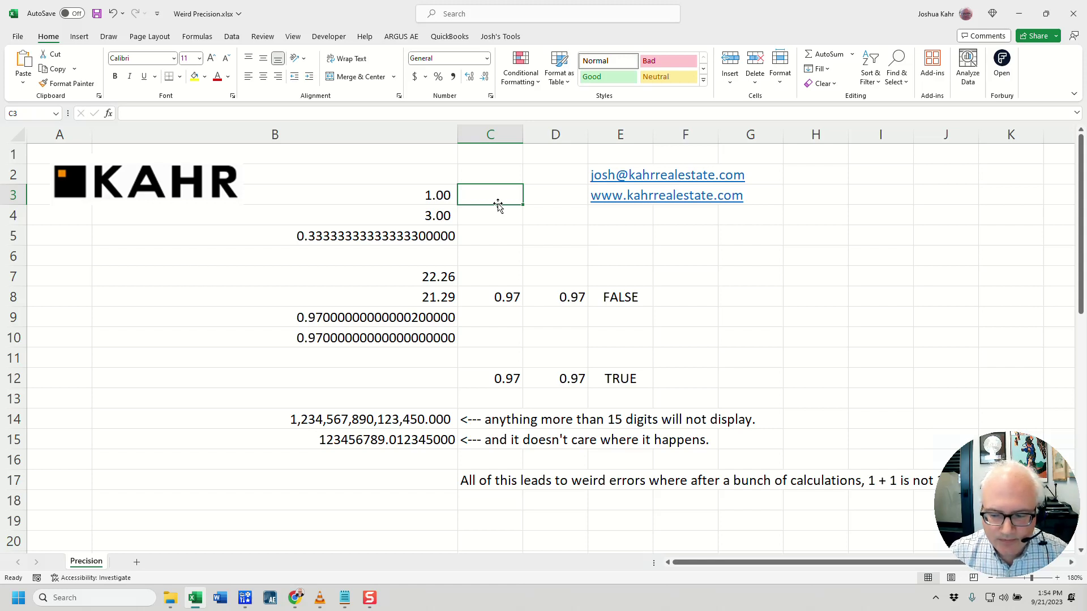
key("Left")
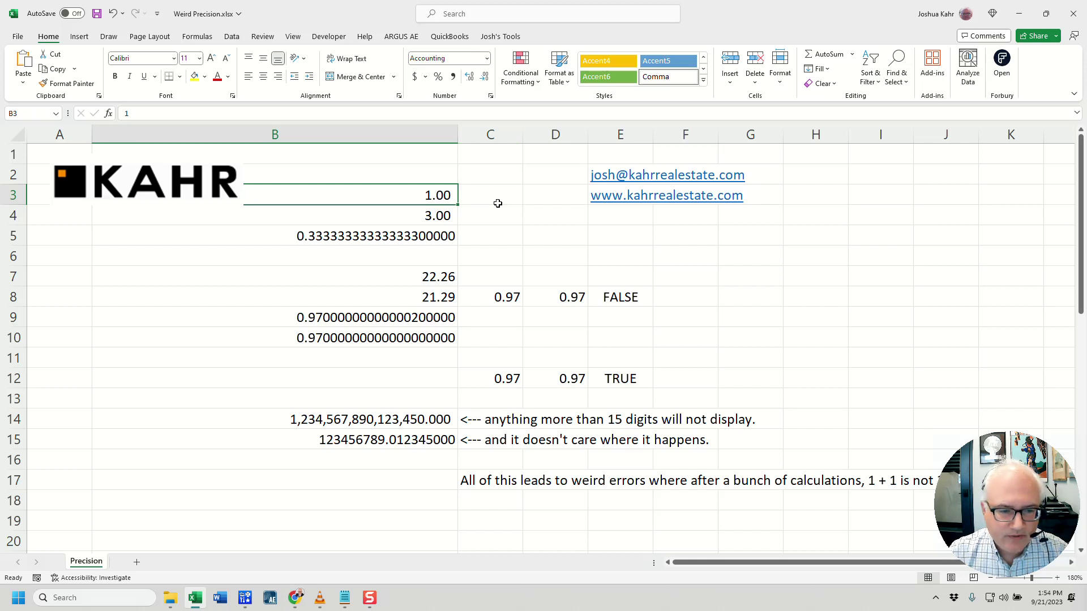
key("Down")
key("Down")
key("F2")
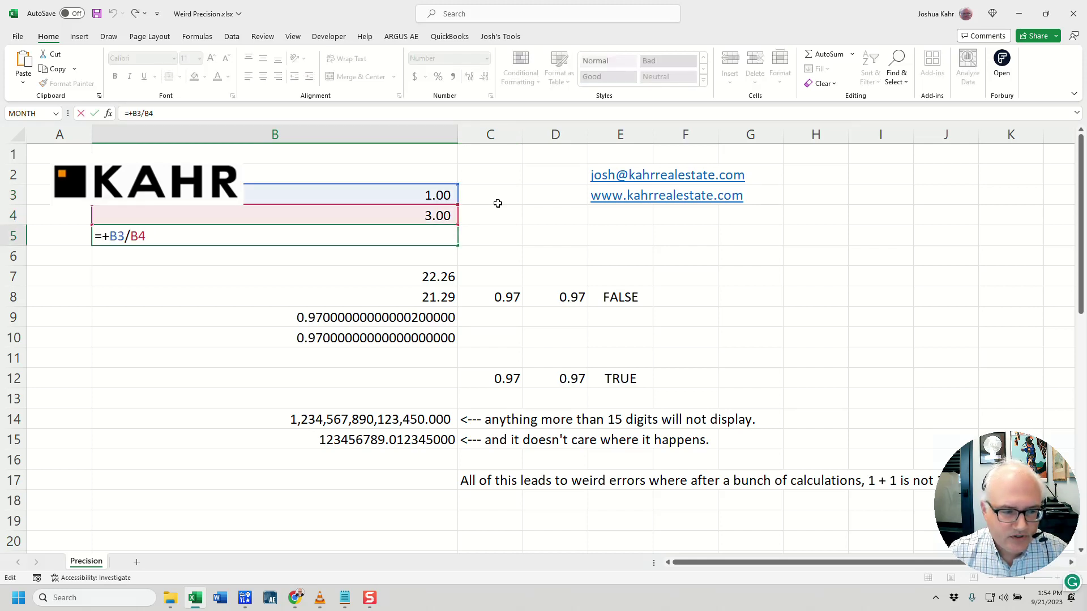
key("Escape")
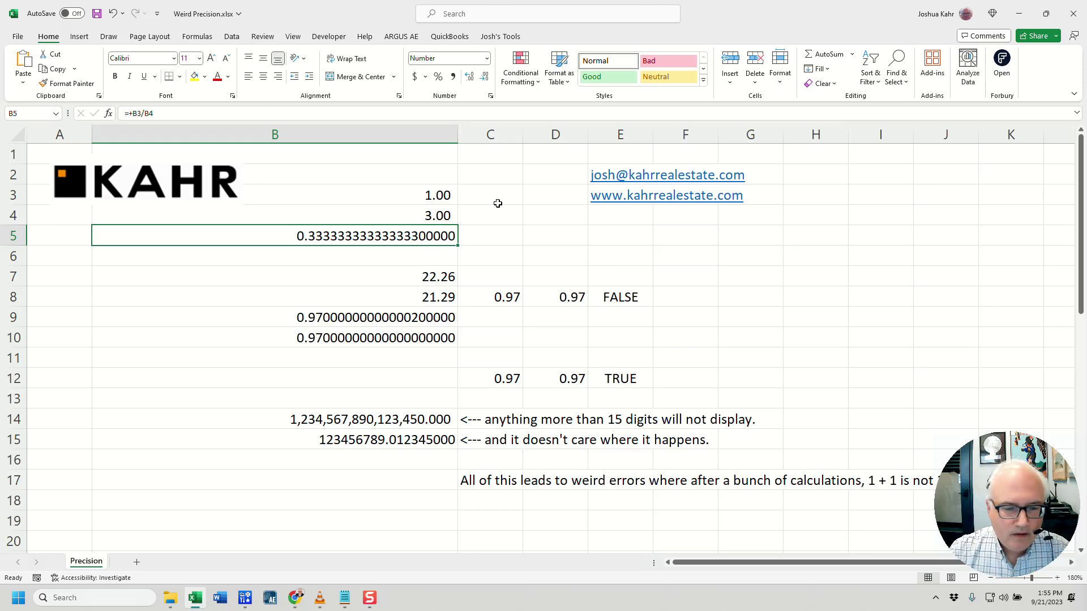
- Step past 22.26 and 21.29 and inspect the B9 subtraction formula unchanged
key("Down")
key("Down")
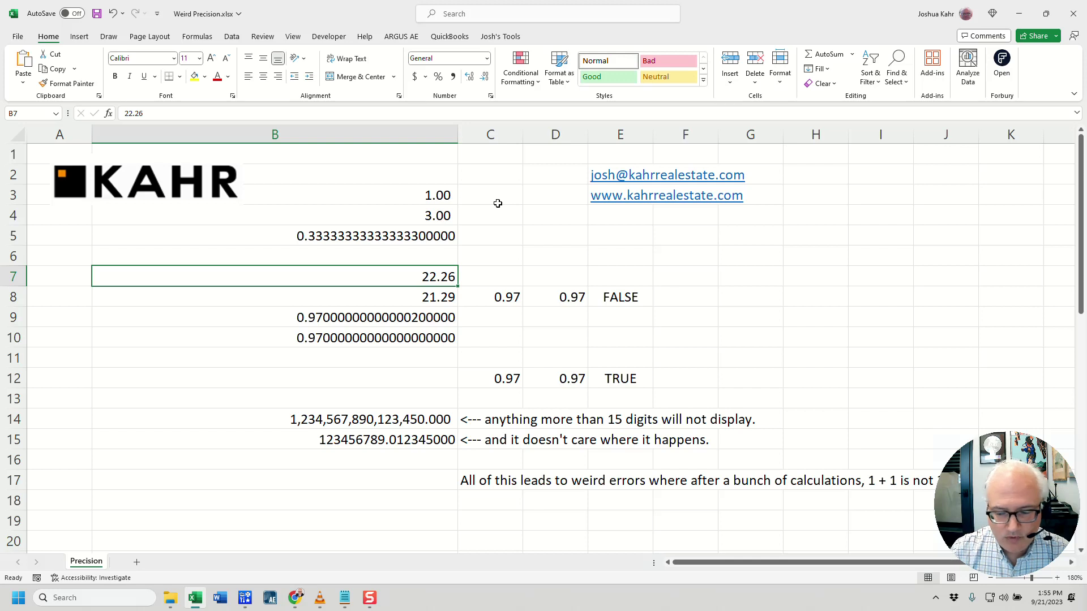
key("Down")
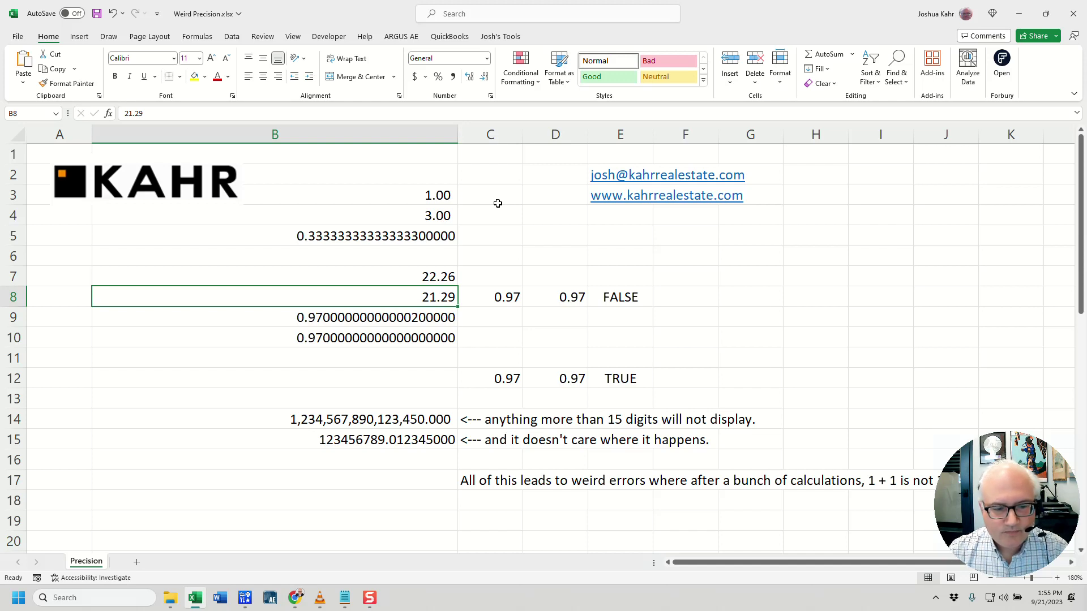
key("Down")
key("F2")
key("Escape")
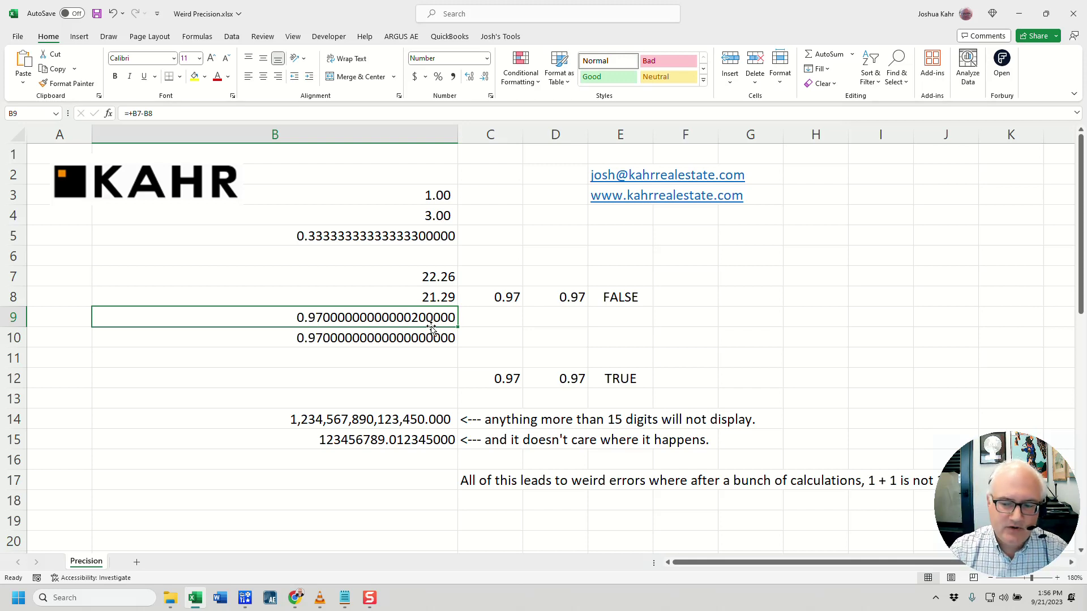
- Check the B10 ROUND result and show that D8 holds the plain value 0.97
key("Down")
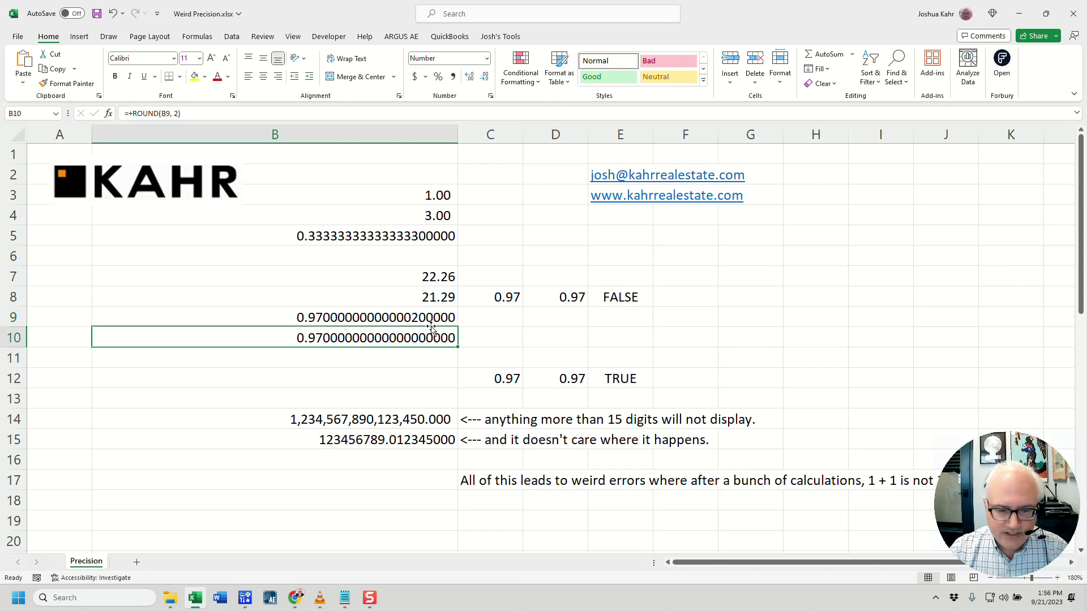
key("Up")
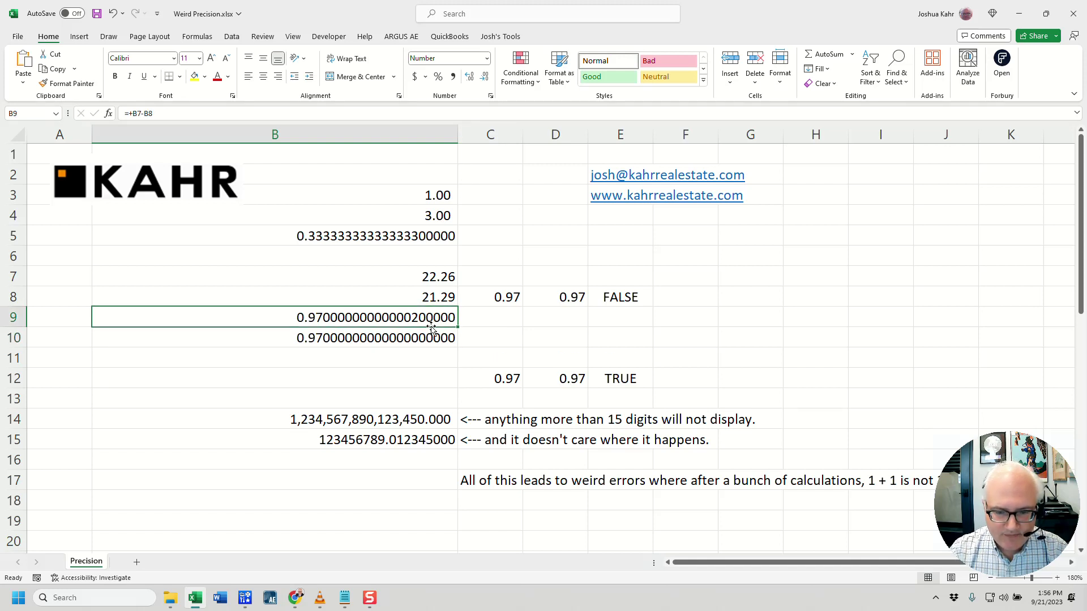
key("Right")
key("Right")
key("Up")
key("Left")
key("Right")
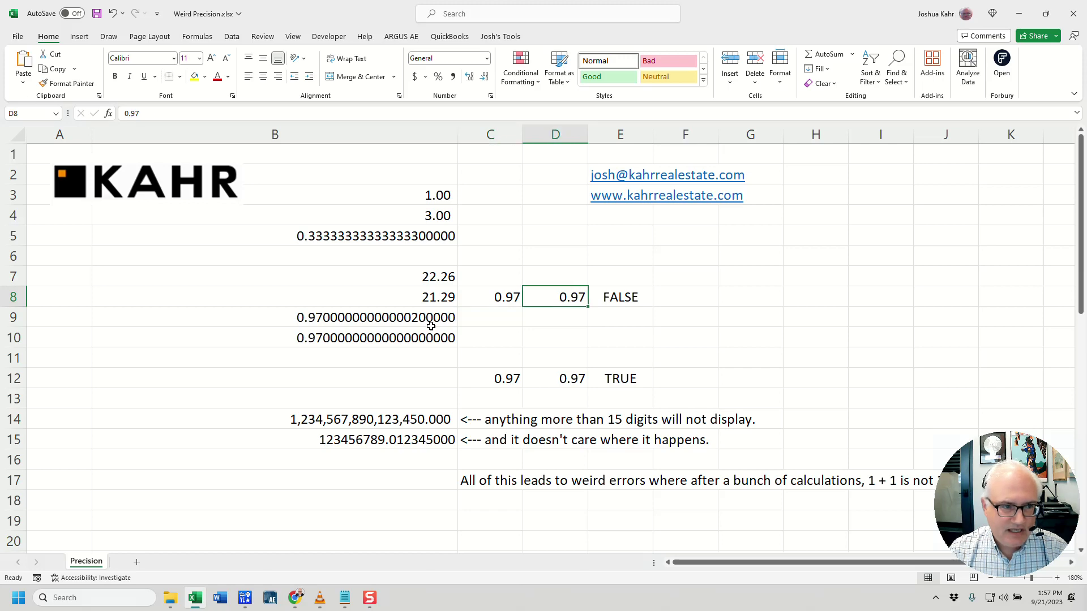
key("F2")
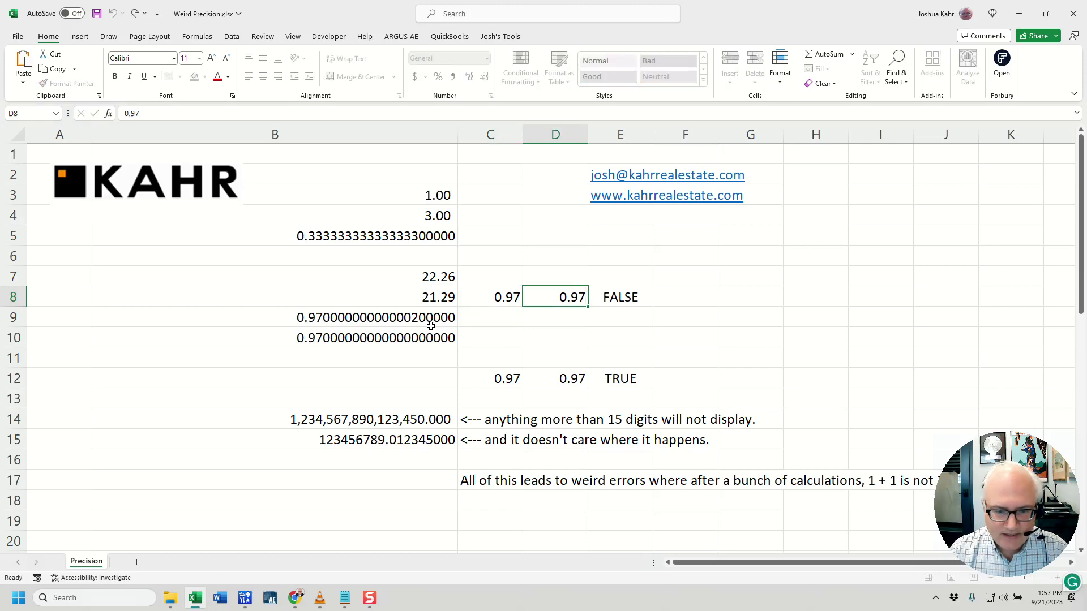
- Inspect the C8 subtraction formula, leaving it unchanged
key("Left")
key("F2")
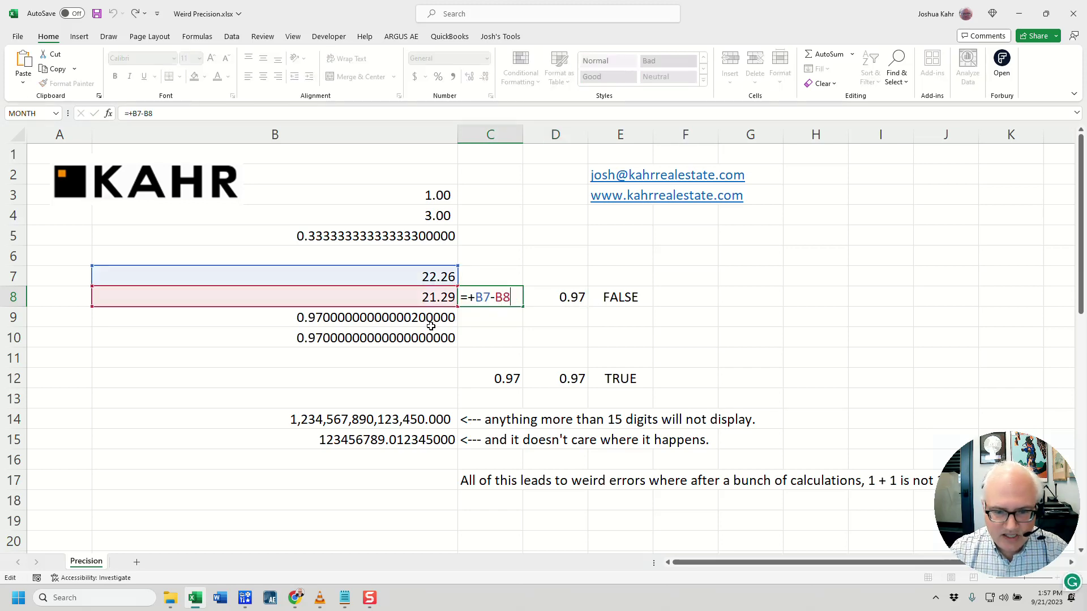
key("Tab")
key("Left")
key("Right")
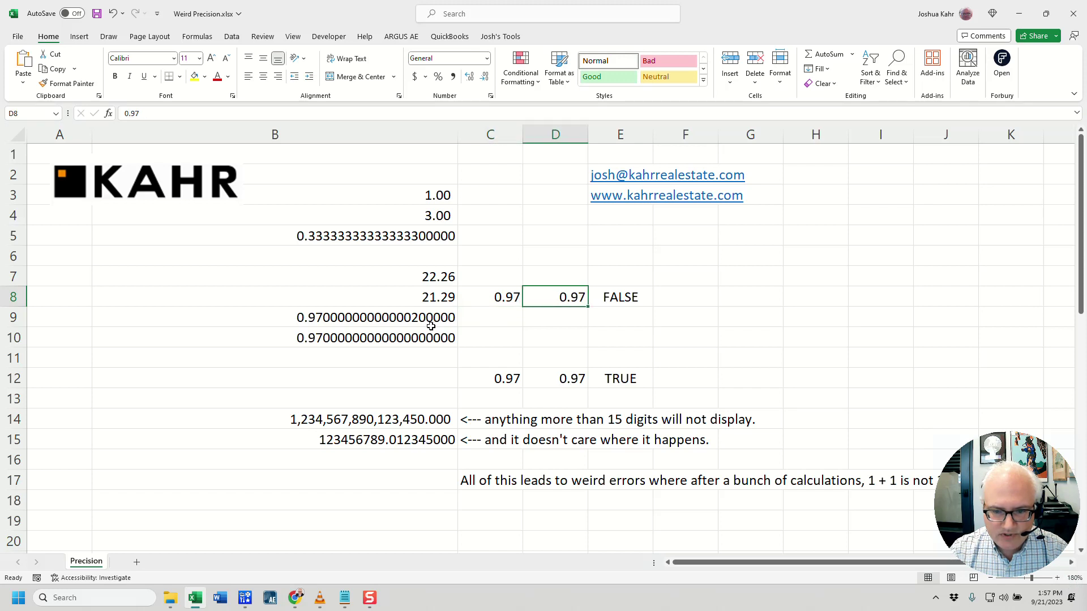
- Re-enter the E8 comparison formula, which still returns FALSE
key("Right")
key("F2")
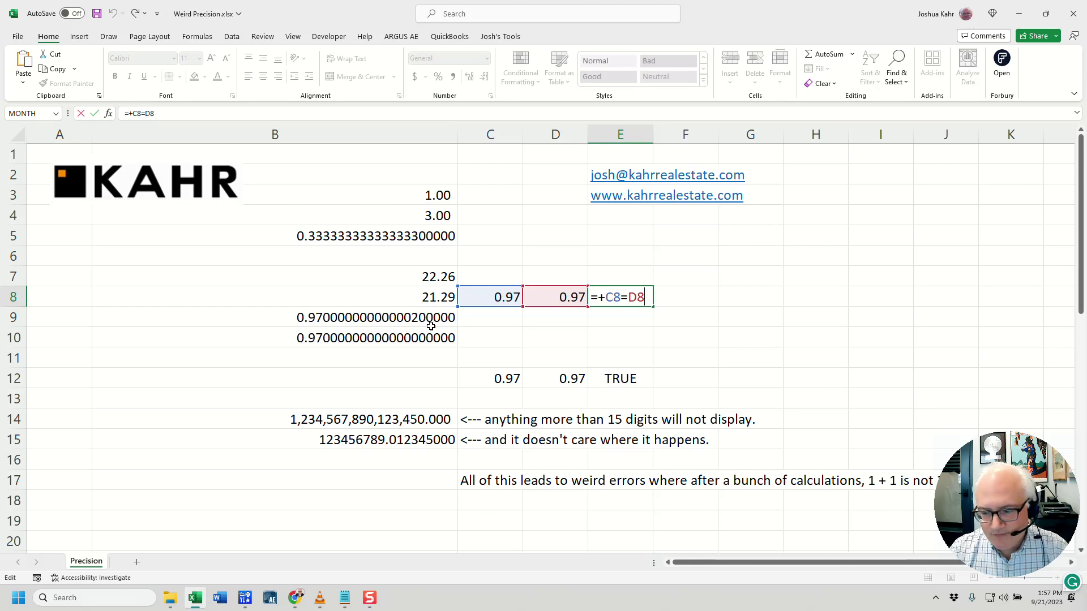
key("ctrl+Return")
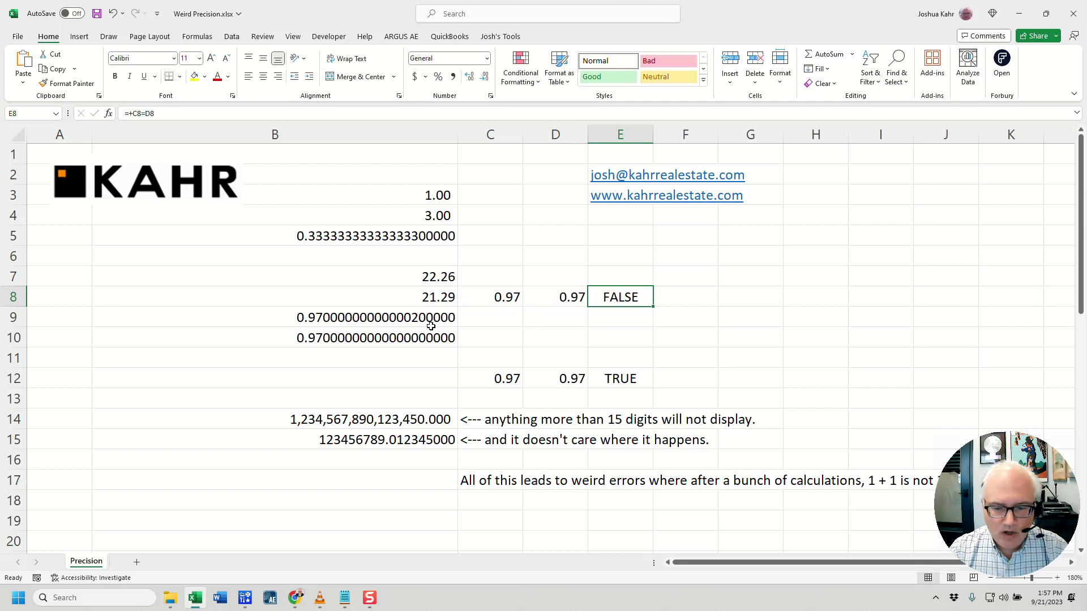
- Inspect the C12 ROUND formula without changing it
key("Down")
key("Down")
key("Down")
key("Down")
key("Down")
key("Left")
key("Left")
key("Up")
key("F2")
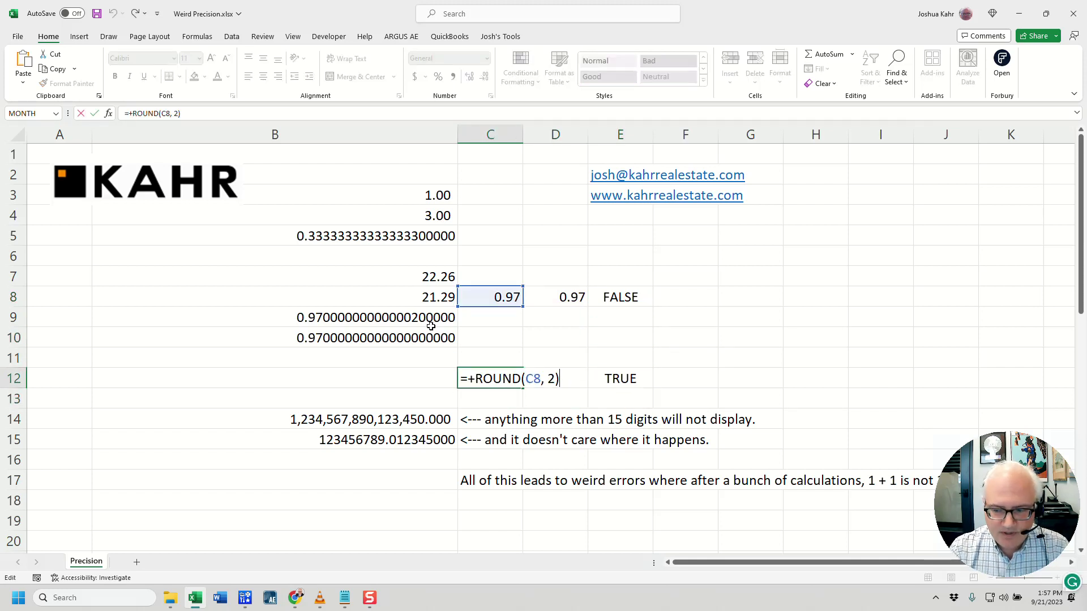
key("Escape")
- Scroll down to the rounding-error notes and the 'Set precision as displayed' Options picture
key("Down")
key("Down")
key("Down")
key("Down")
key("Down")
key("Down")
key("Down")
key("Down")
key("Down")
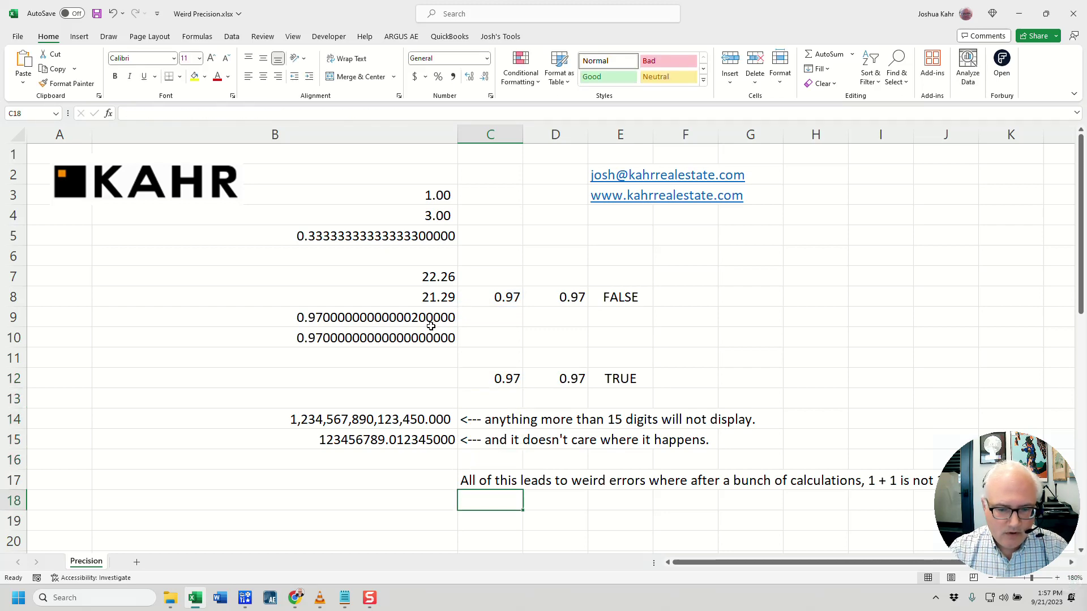
key("Down")
key("Down")
key("Down")
key("Down")
key("Down")
key("Down")
key("Down")
key("Down")
key("Down")
key("Down")
key("Down")
key("Down")
key("Down")
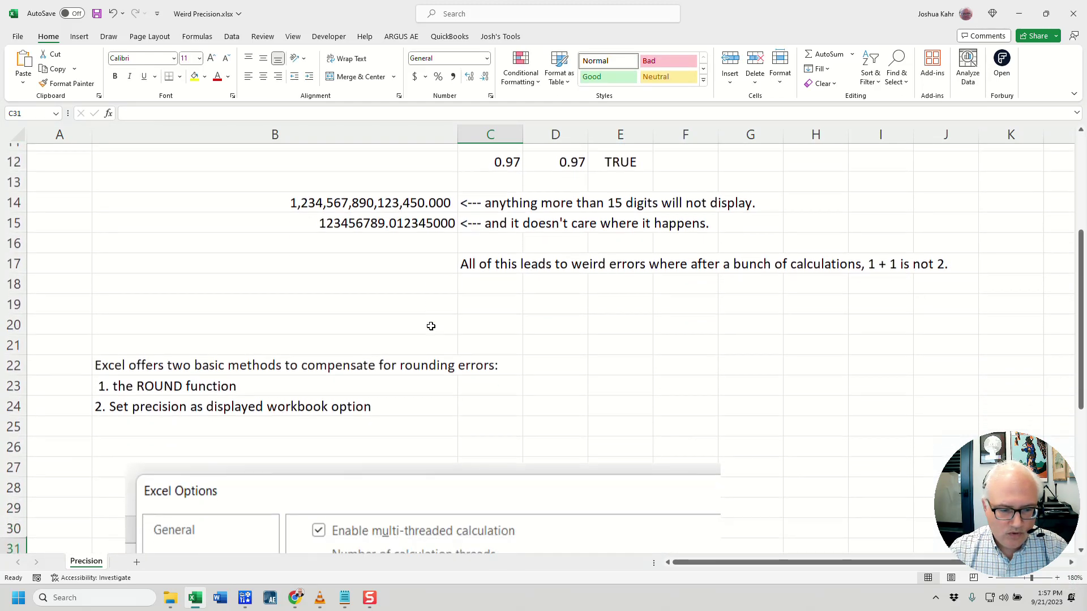
key("Down")
key("Down")
key("Down")
key("Down")
key("Down")
key("Down")
key("Down")
key("Down")
key("Down")
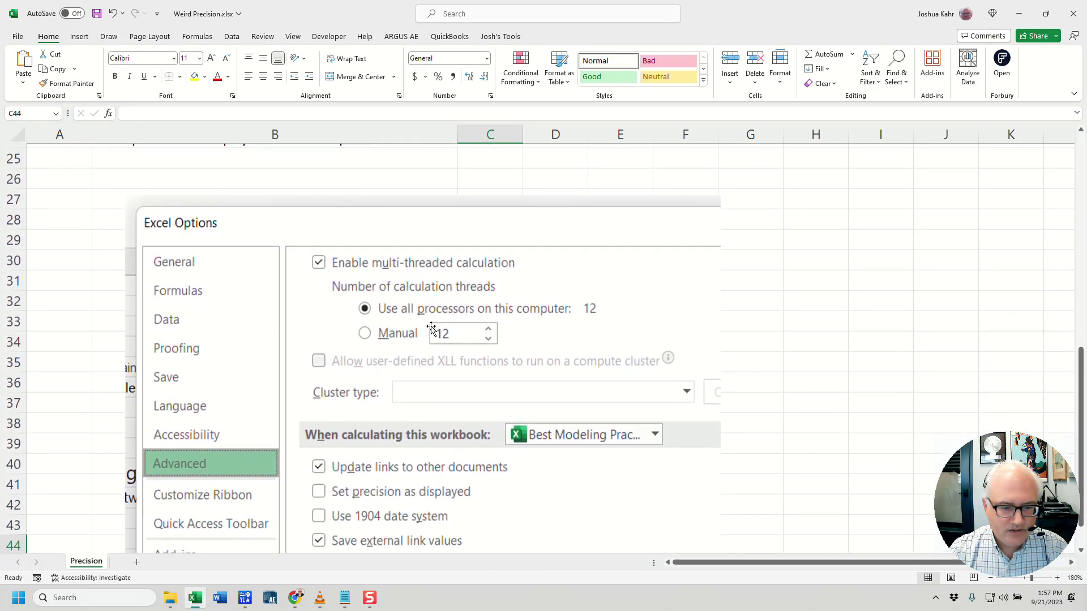
key("Up")
key("Up")
key("Up")
key("Up")
key("Up")
key("Up")
key("Up")
key("Up")
key("Up")
key("Up")
key("Up")
key("Up")
key("Up")
key("Up")
key("Up")
key("Up")
key("Up")
key("Up")
key("Up")
key("Up")
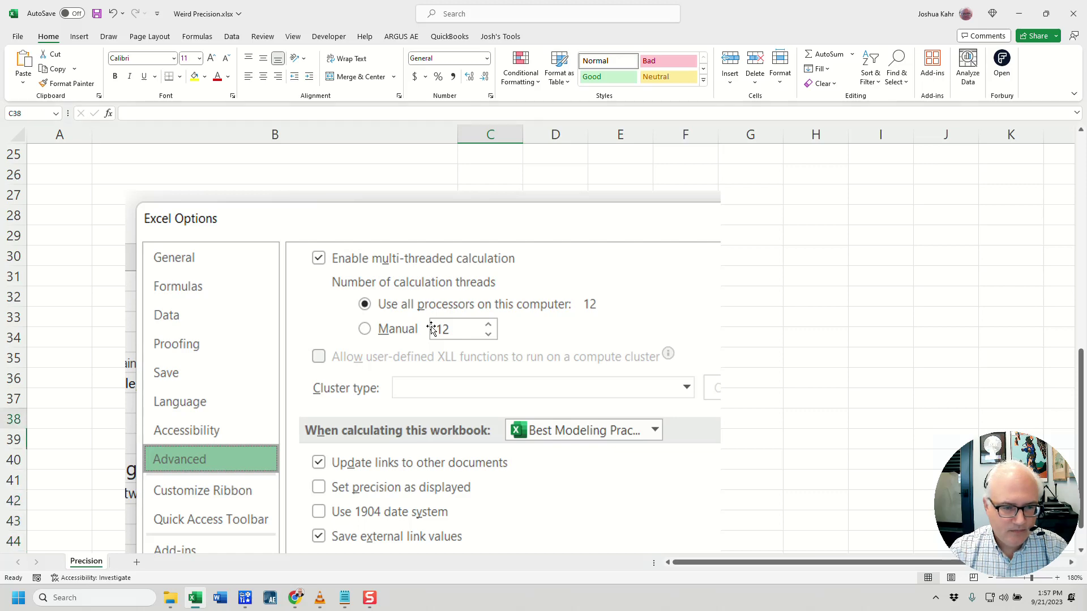
key("Down")
key("Down")
key("Down")
key("Down")
key("Down")
key("Down")
key("Down")
key("Down")
key("Down")
key("Down")
key("Down")
key("Down")
key("Down")
key("Down")
key("Down")
key("Down")
key("Down")
key("Down")
key("Down")
key("Down")
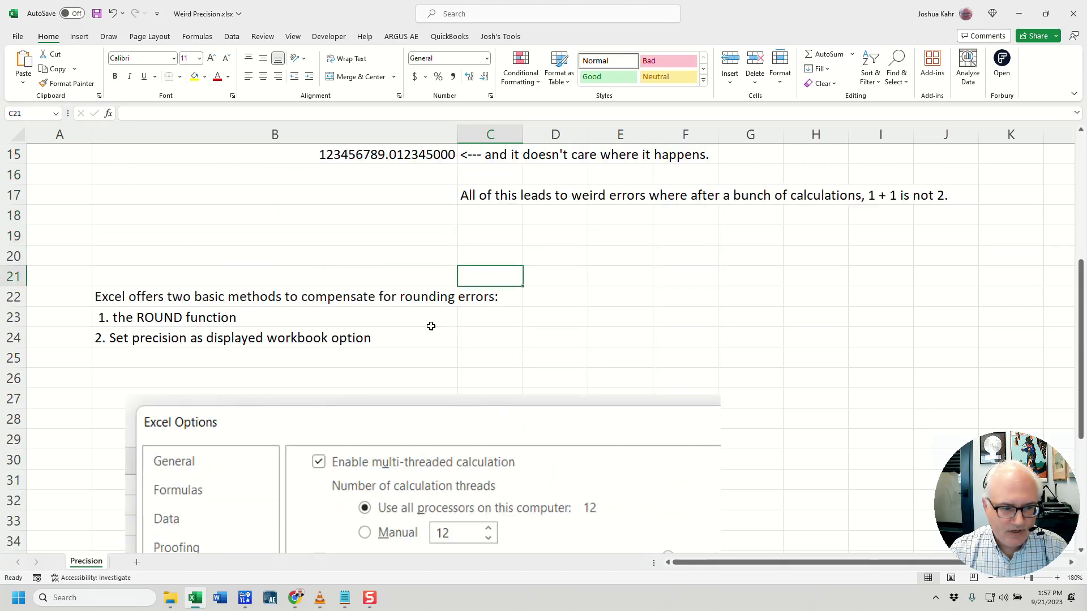
key("Down")
key("Down")
key("Down")
key("Down")
key("Down")
key("Down")
key("Down")
key("Down")
key("Down")
key("Down")
key("Down")
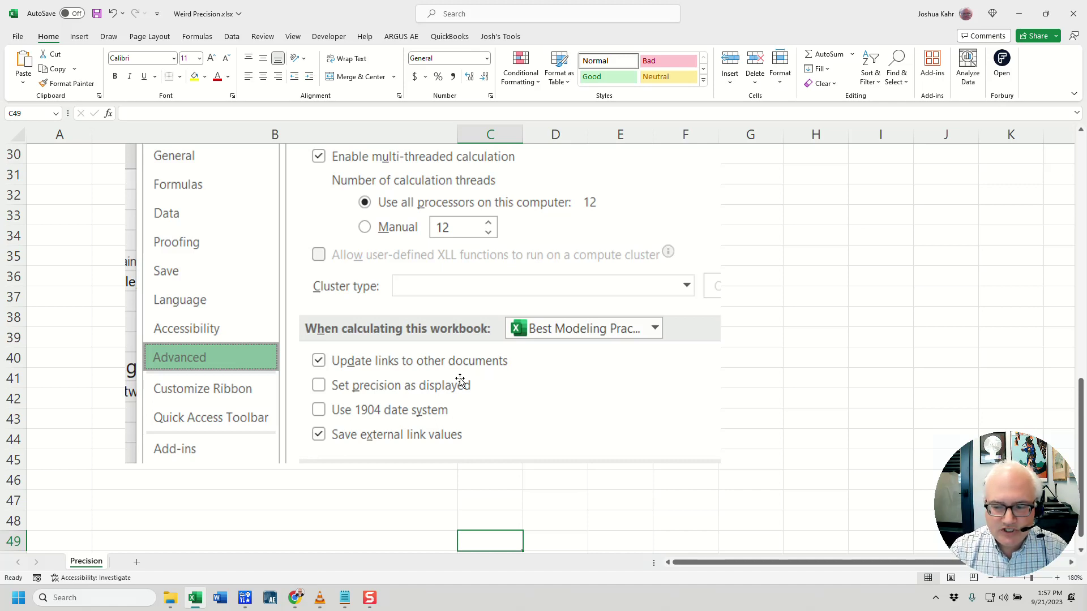
scroll(446, 310, "up", 10)
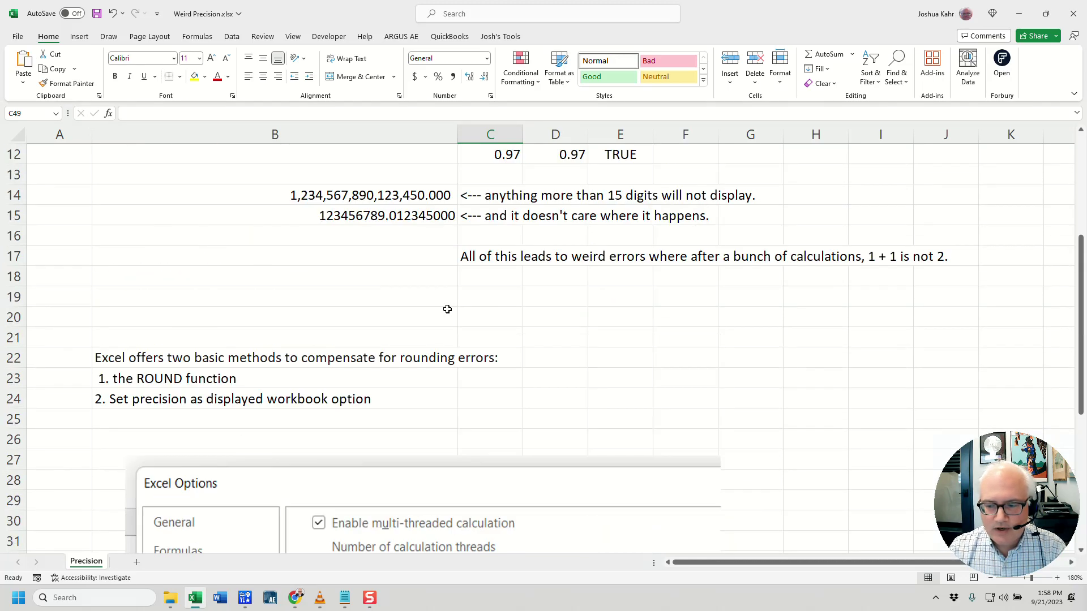
scroll(447, 310, "down", 1)
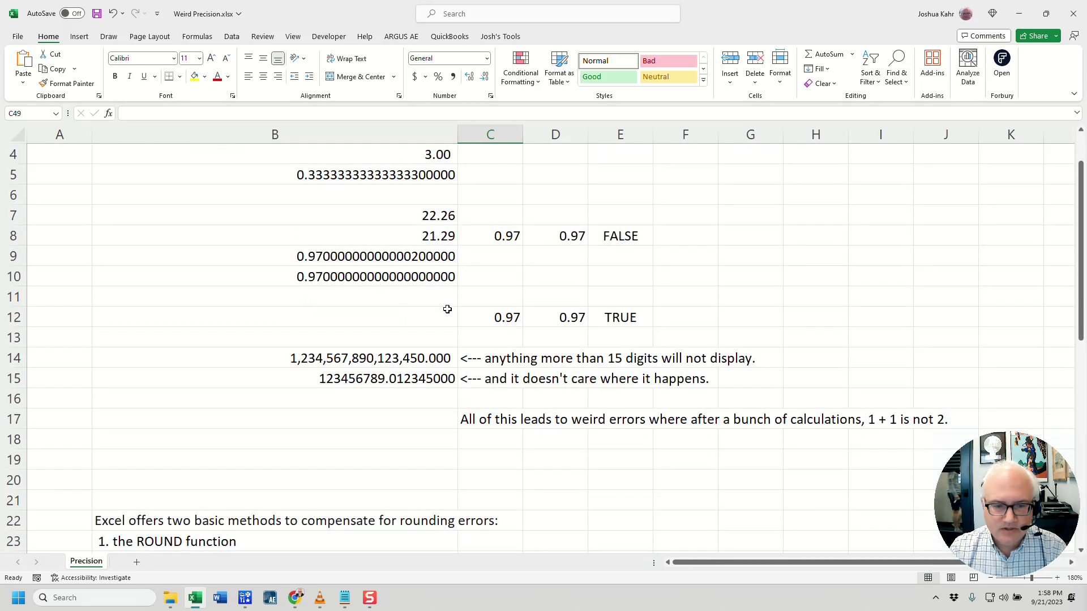
scroll(450, 306, "up", 1)
- Retype the long number in B14 so its ending reads 6789123, making 22 digits
left_click(702, 238)
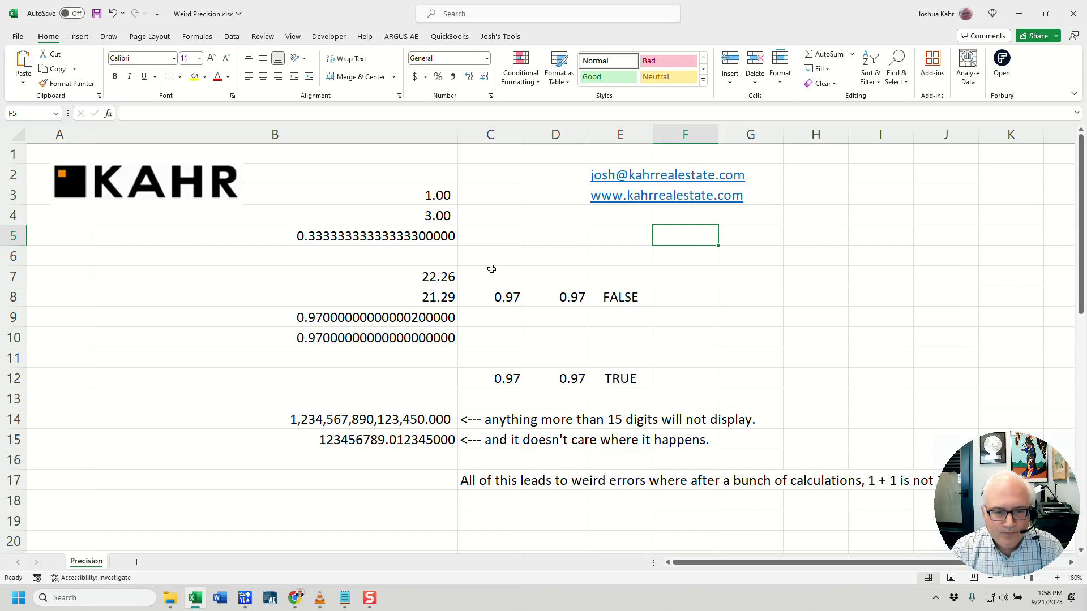
left_click(407, 427)
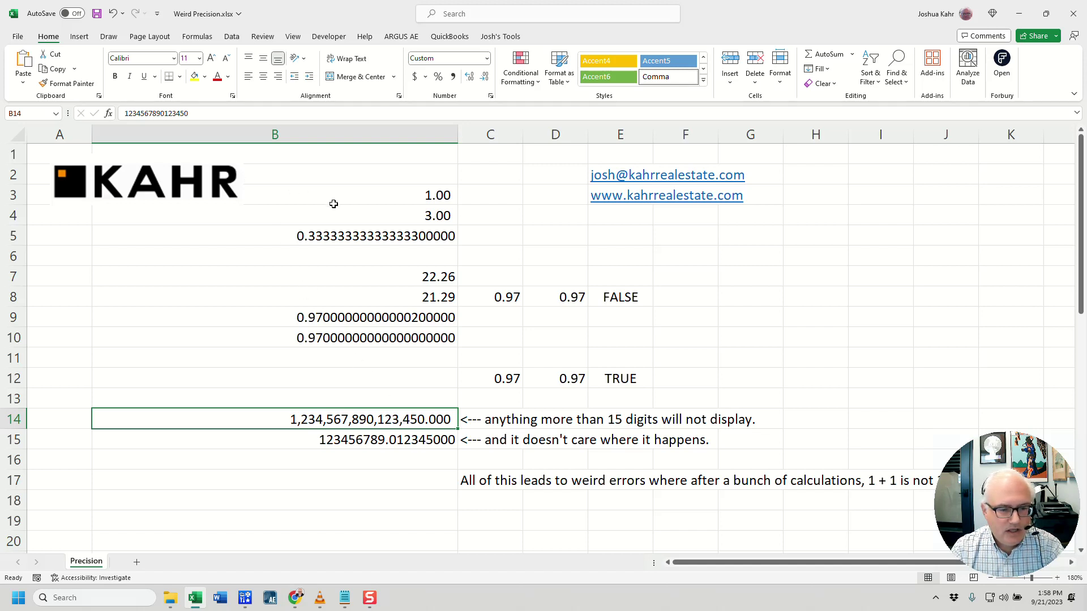
key("F2")
key("BackSpace")
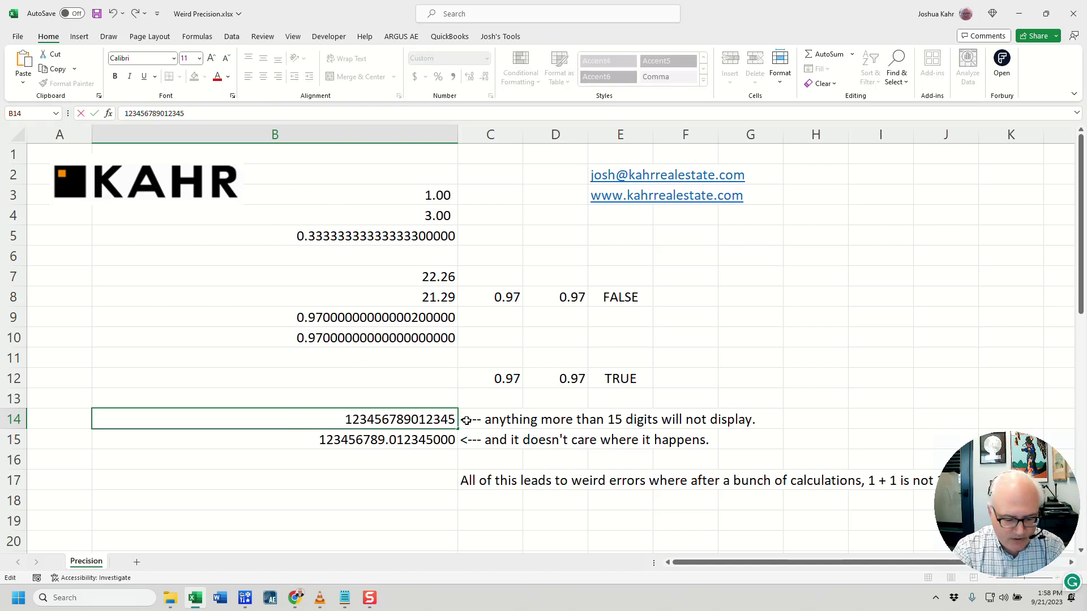
type("67899")
key("BackSpace")
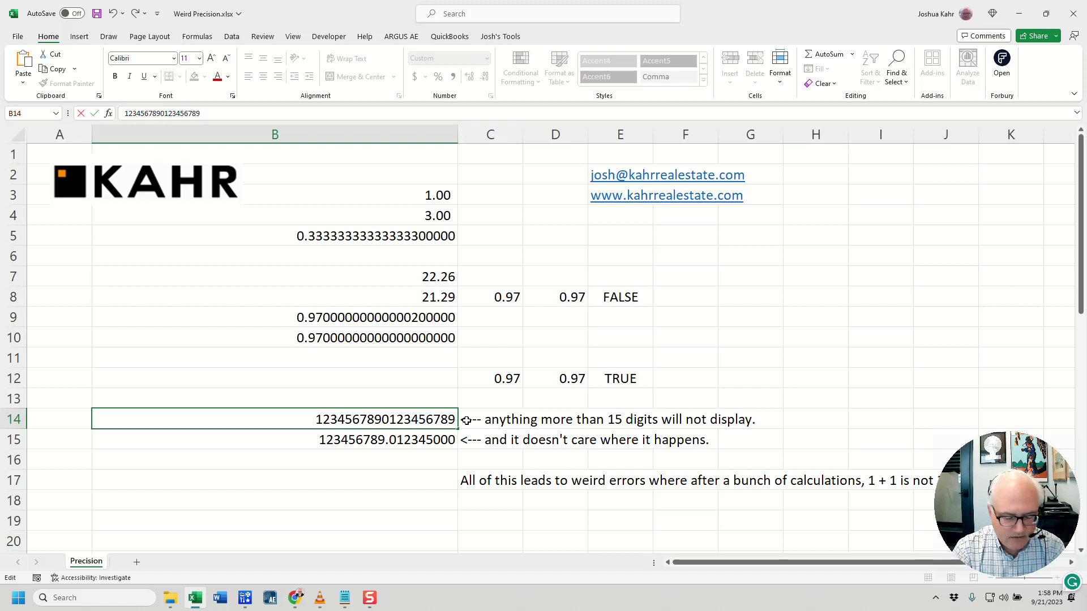
type("123")
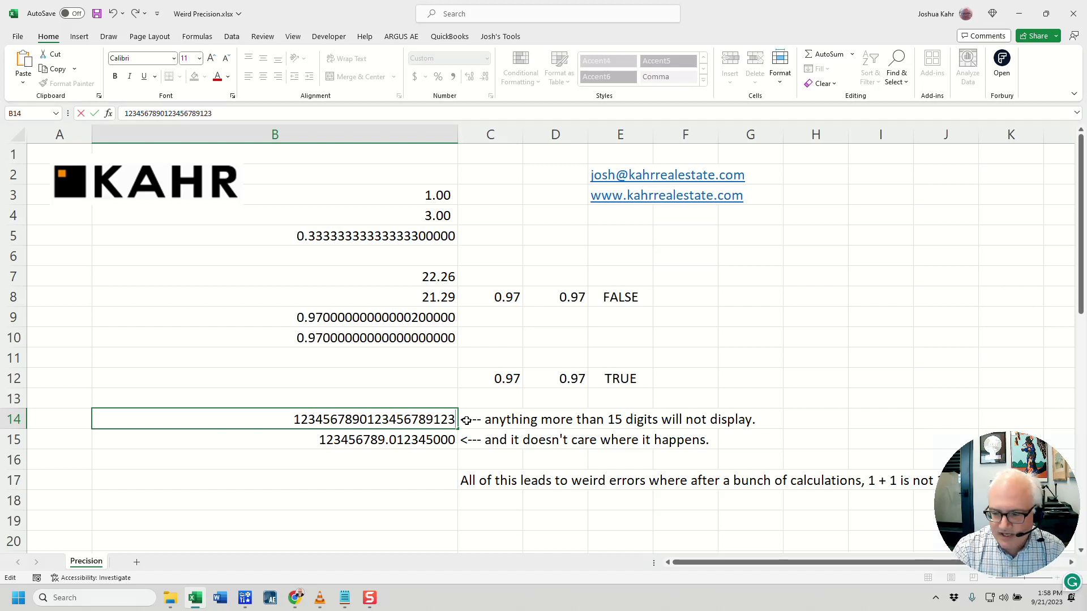
key("Return")
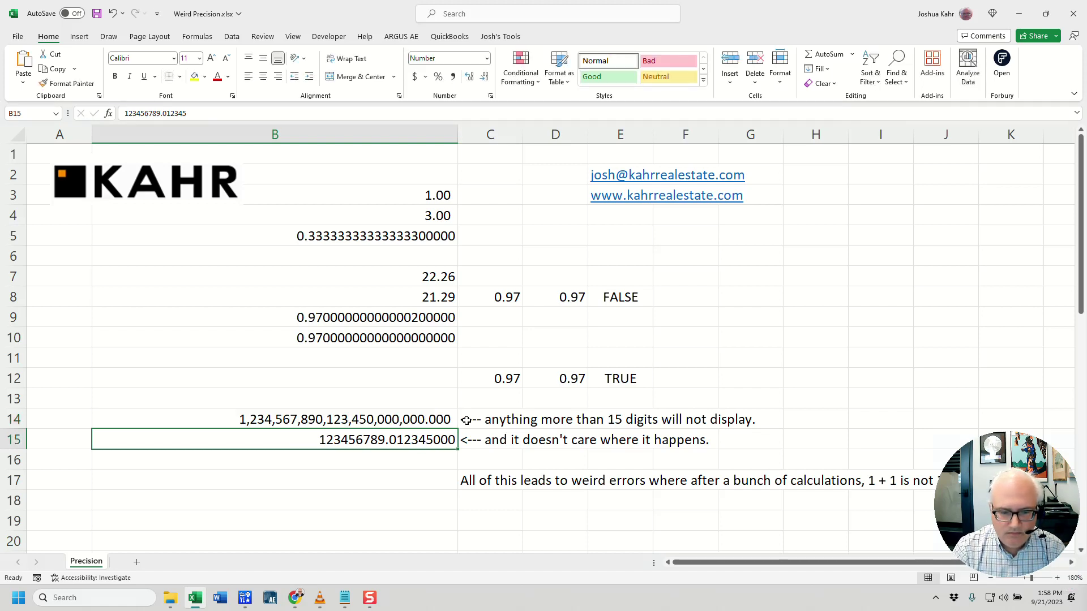